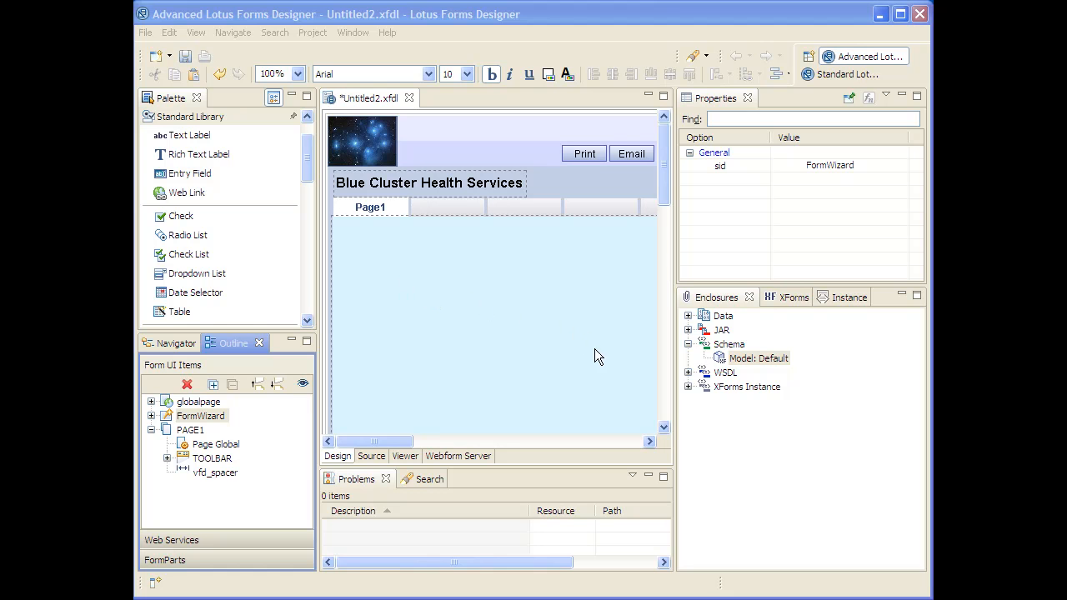
Enclose the schema file MedicalPreapproval.xsd in the default model of the form.
left_click(742, 358)
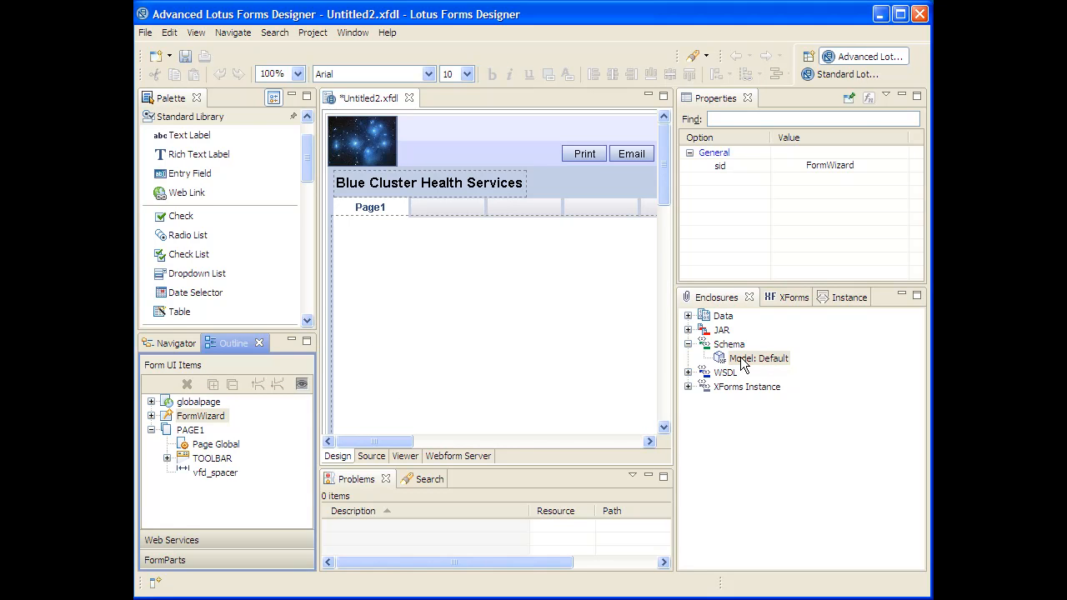
right_click(741, 357)
left_click(763, 408)
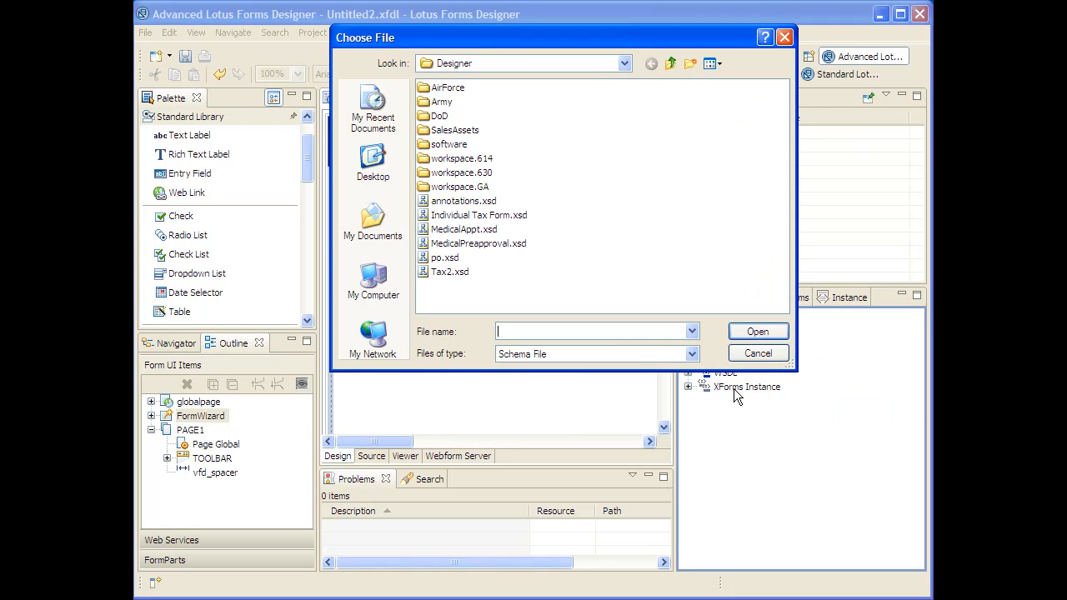
double_click(496, 244)
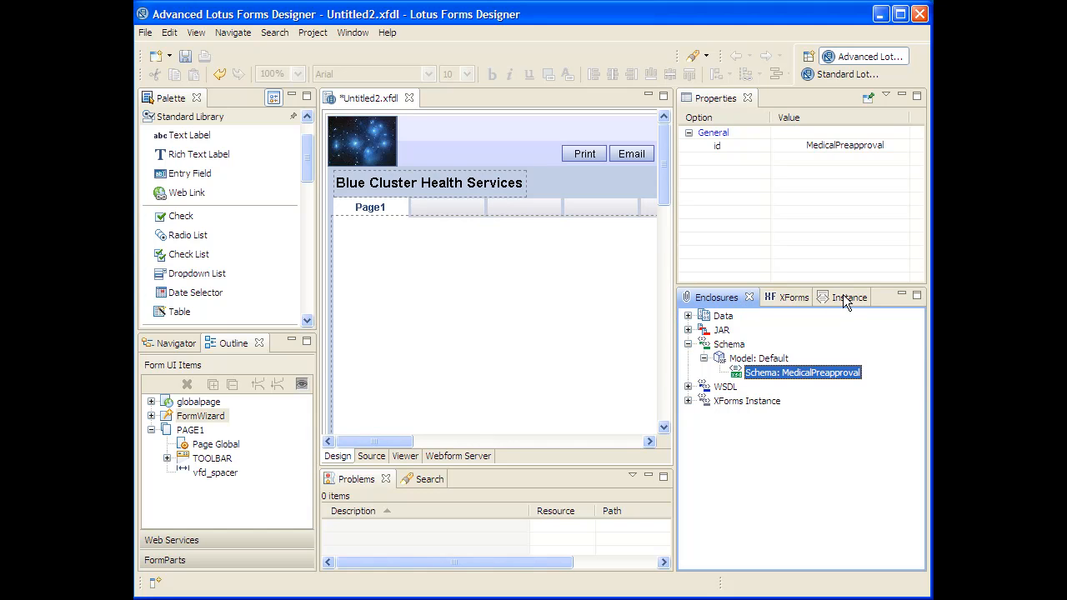
Generate data instances from the enclosed schema, importing both the genders and states enumerations.
left_click(842, 298)
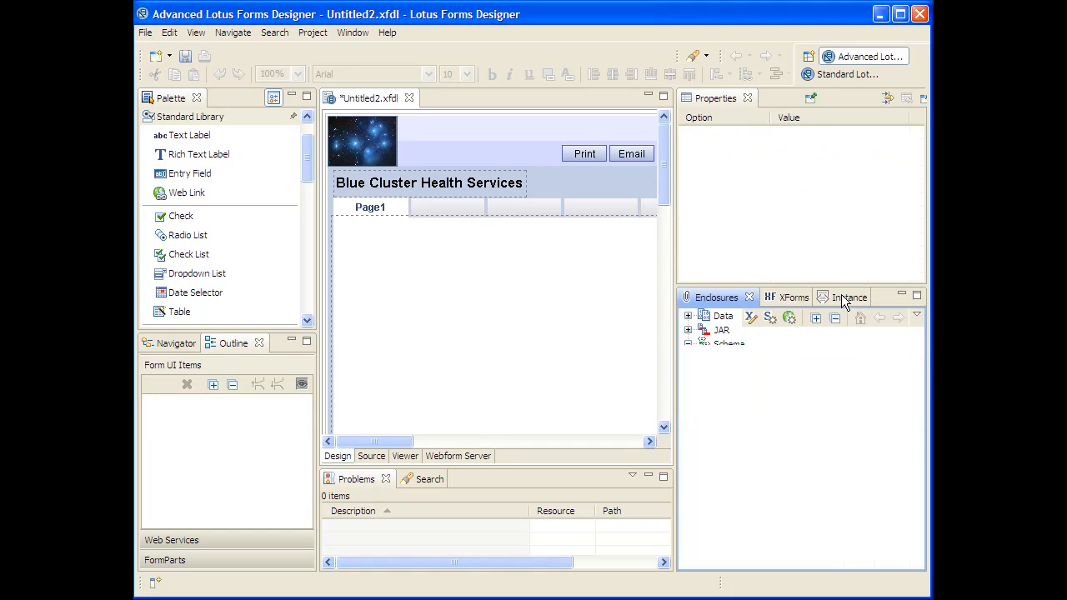
left_click(769, 320)
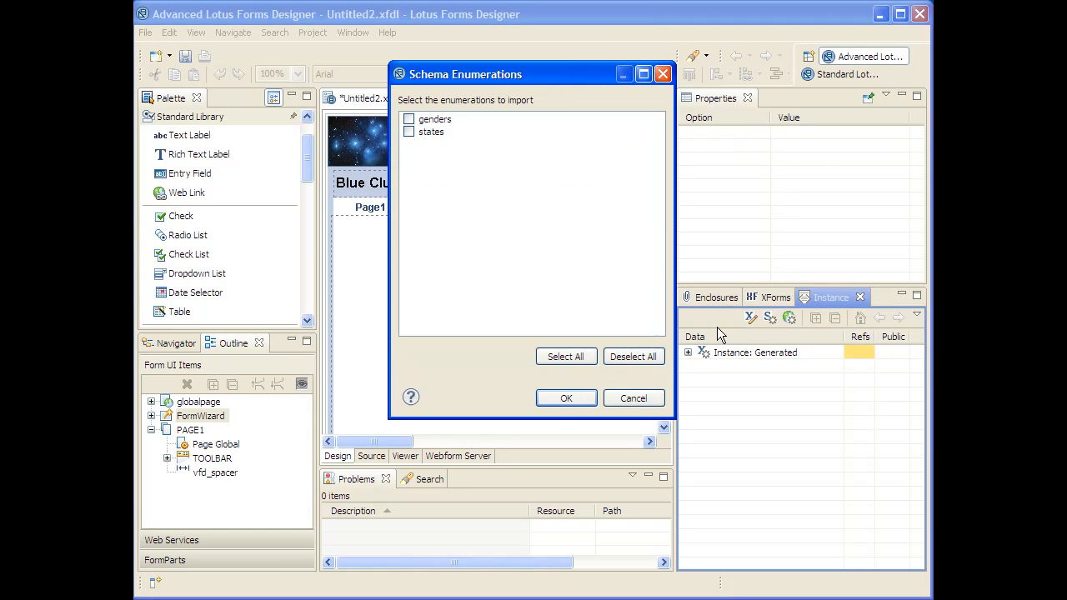
left_click(579, 356)
left_click(566, 397)
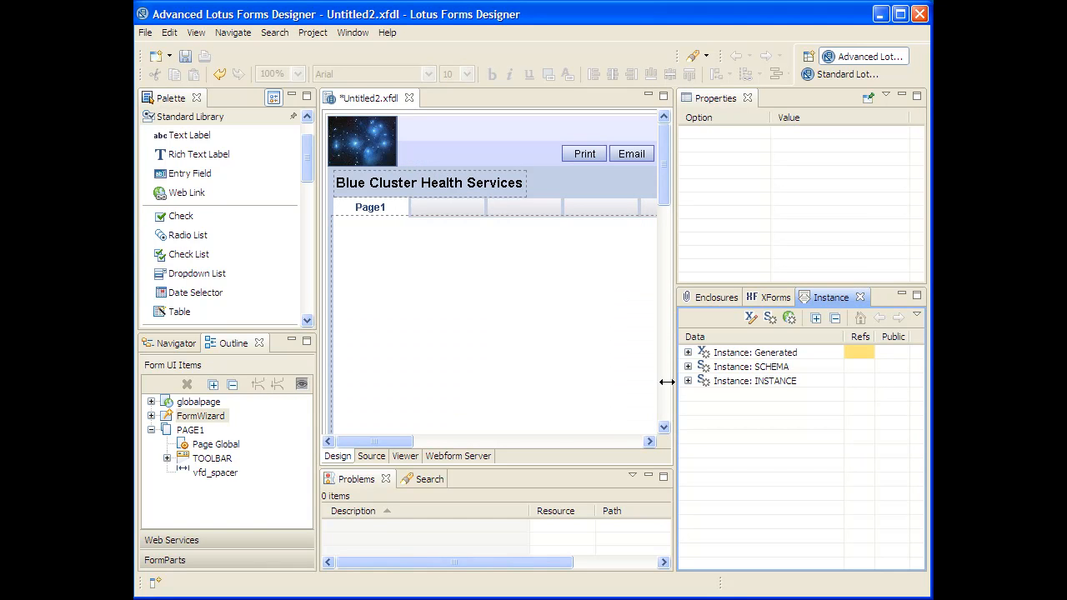
Examine the elements inside the patient, contactInfo and details groups of the health:medicalPreapproval instance.
left_click(687, 381)
left_click(703, 395)
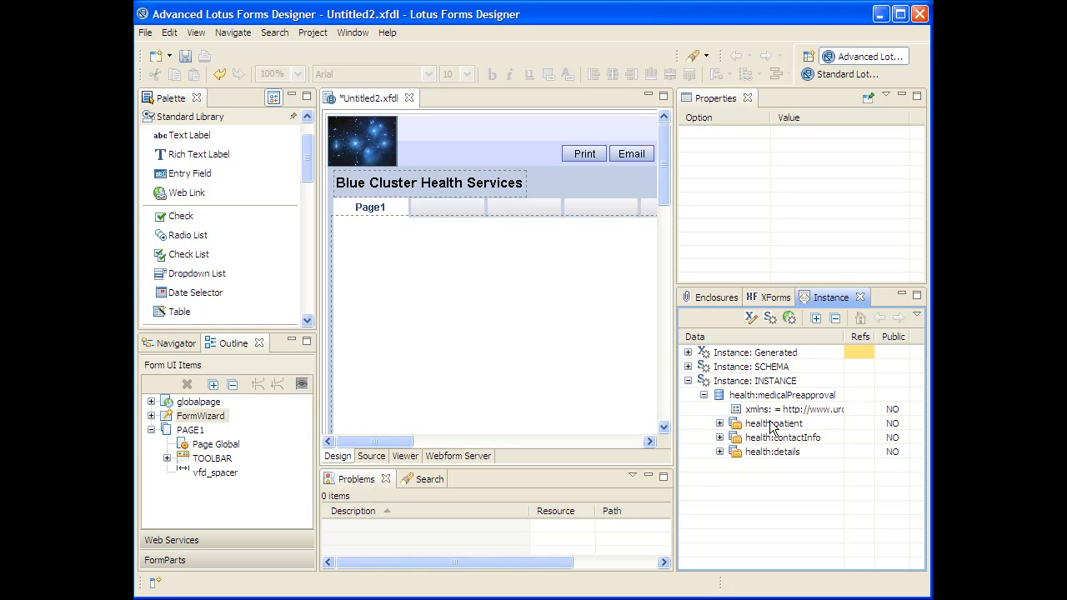
left_click(720, 424)
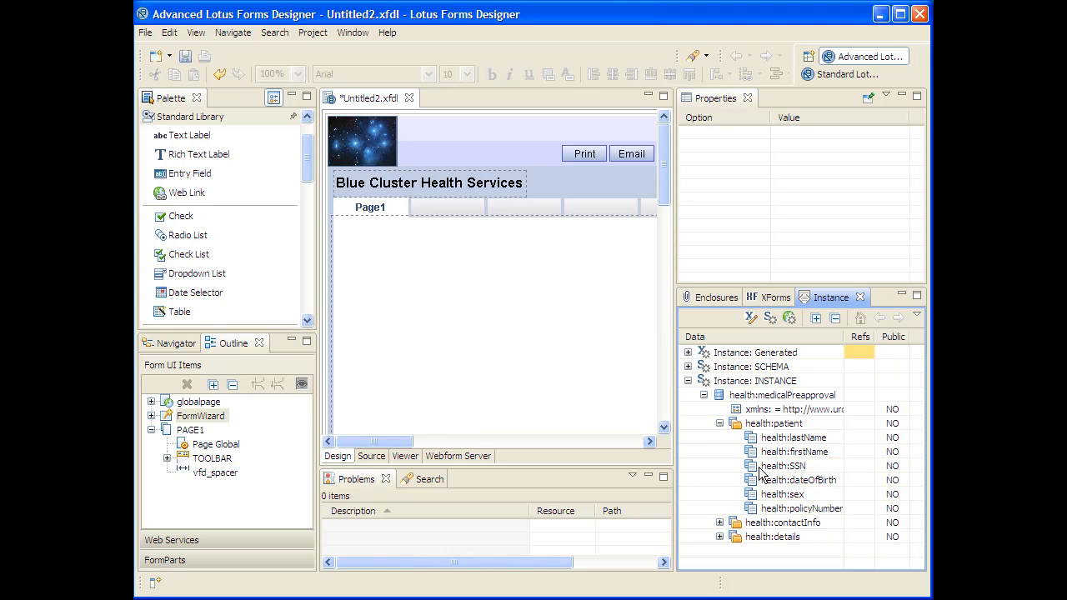
left_click(719, 423)
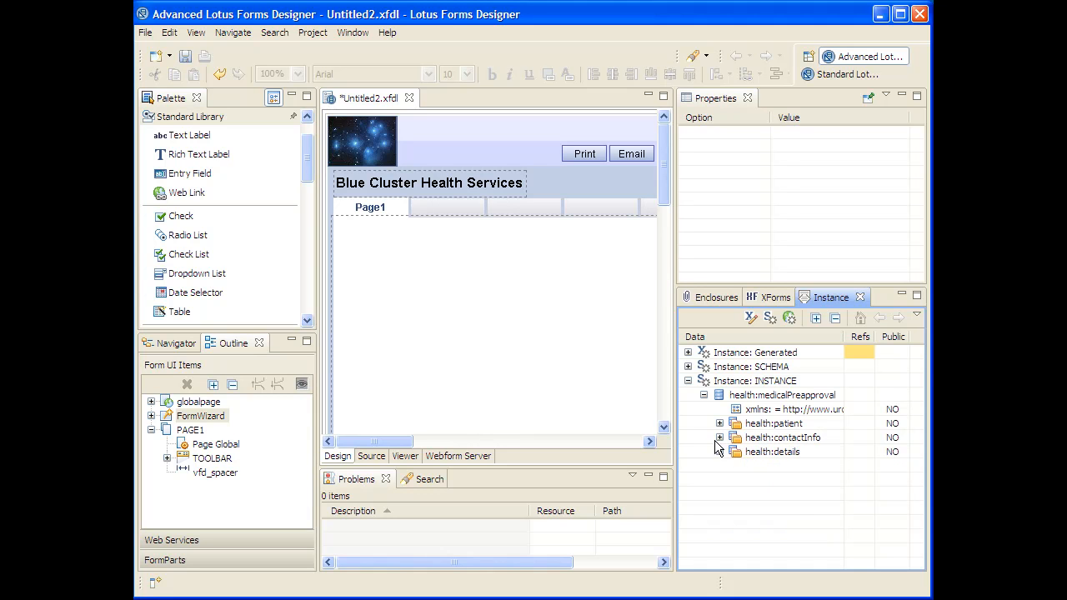
left_click(719, 438)
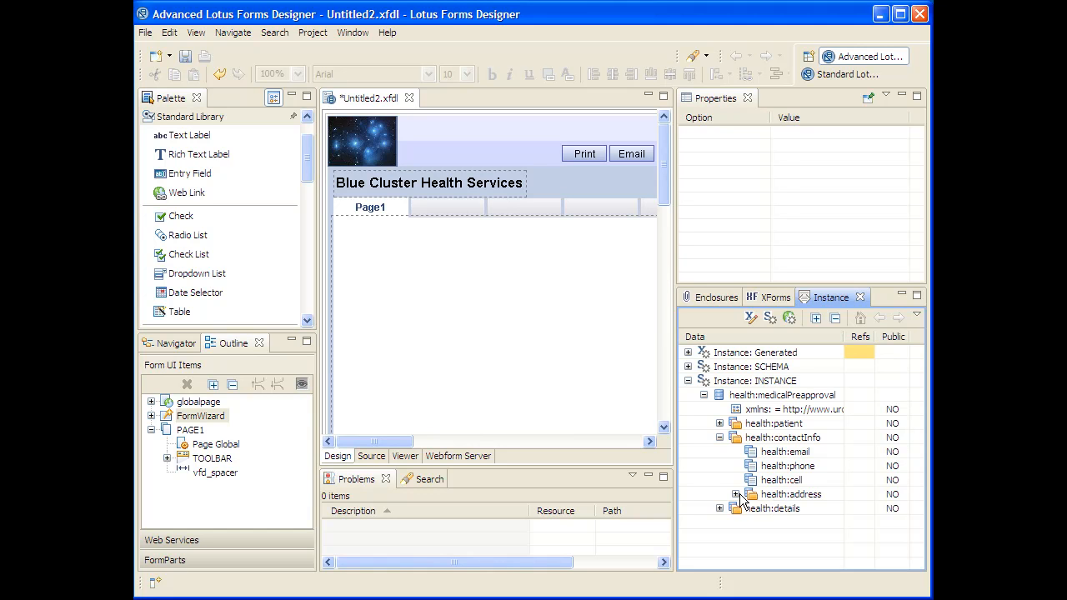
left_click(719, 437)
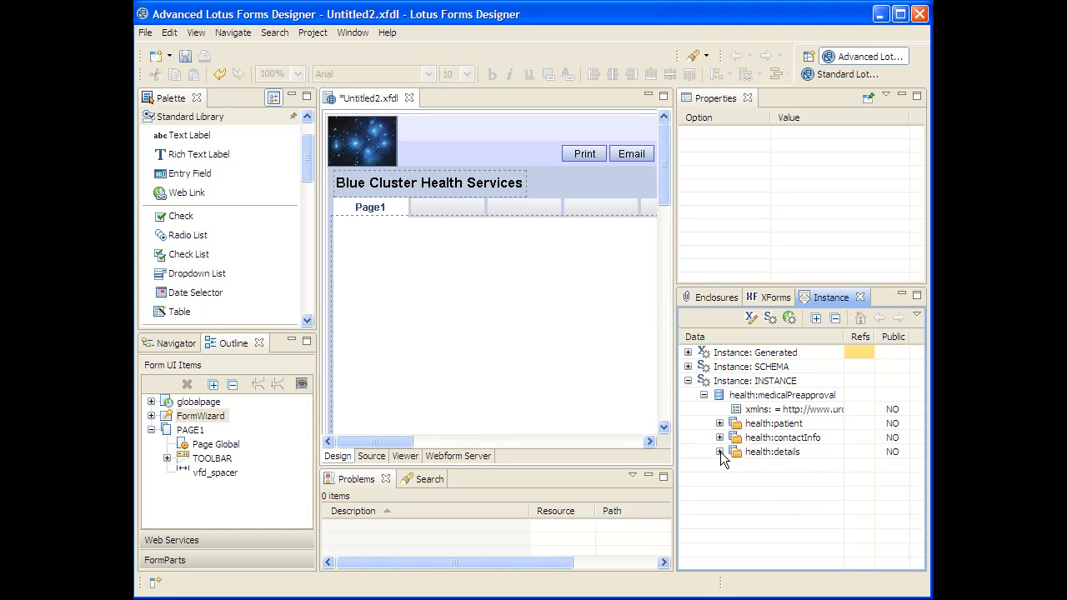
left_click(720, 452)
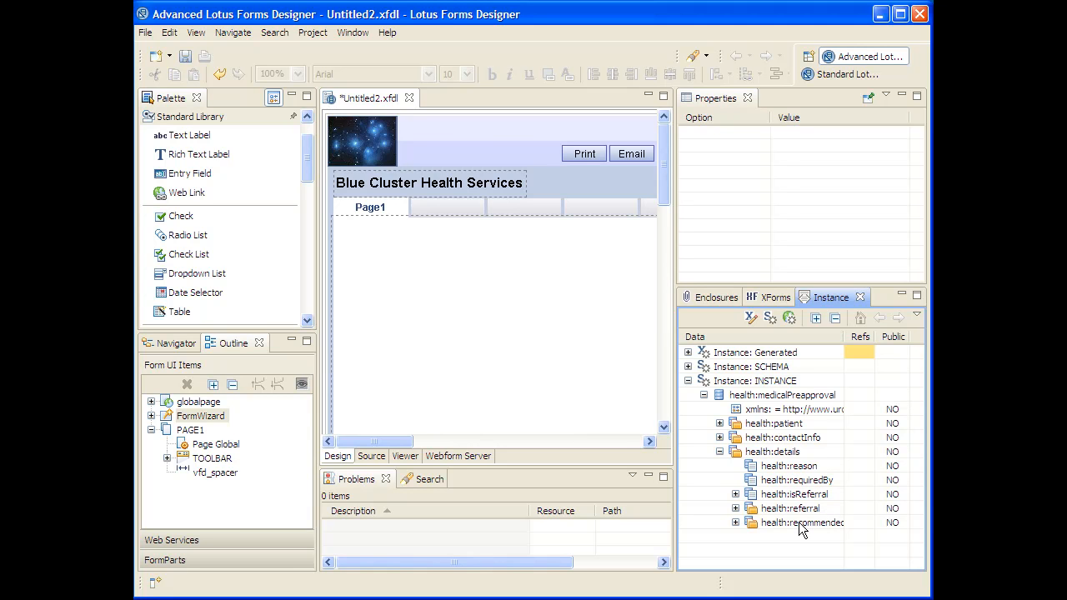
left_click(720, 452)
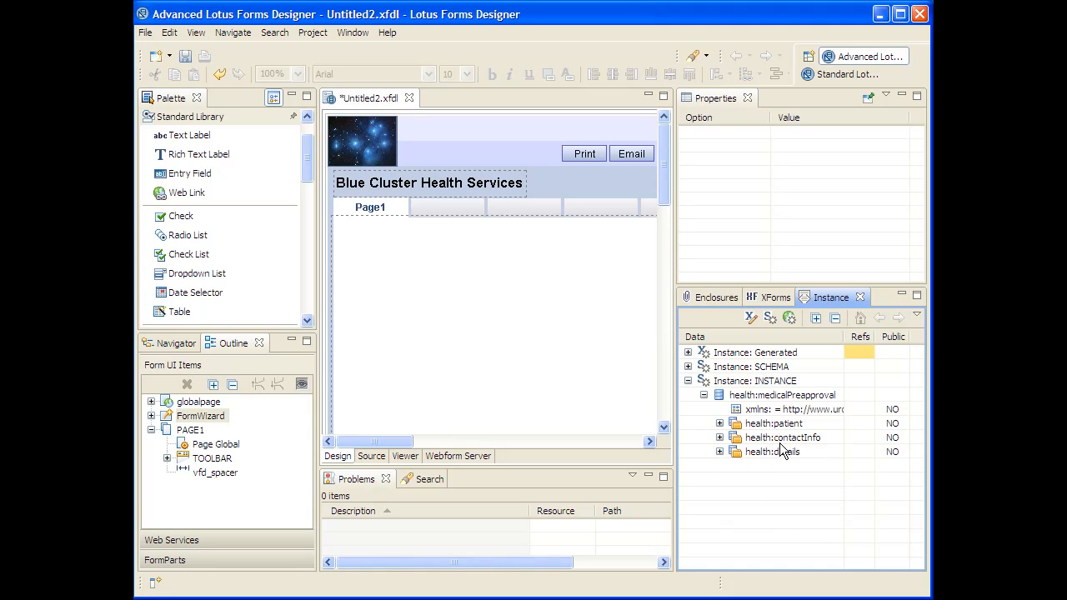
Add the health:patient data group to PAGE1 as form fields and position the Patient group at x=0, y=0.
left_click_drag(765, 425, 585, 358)
left_click(190, 430)
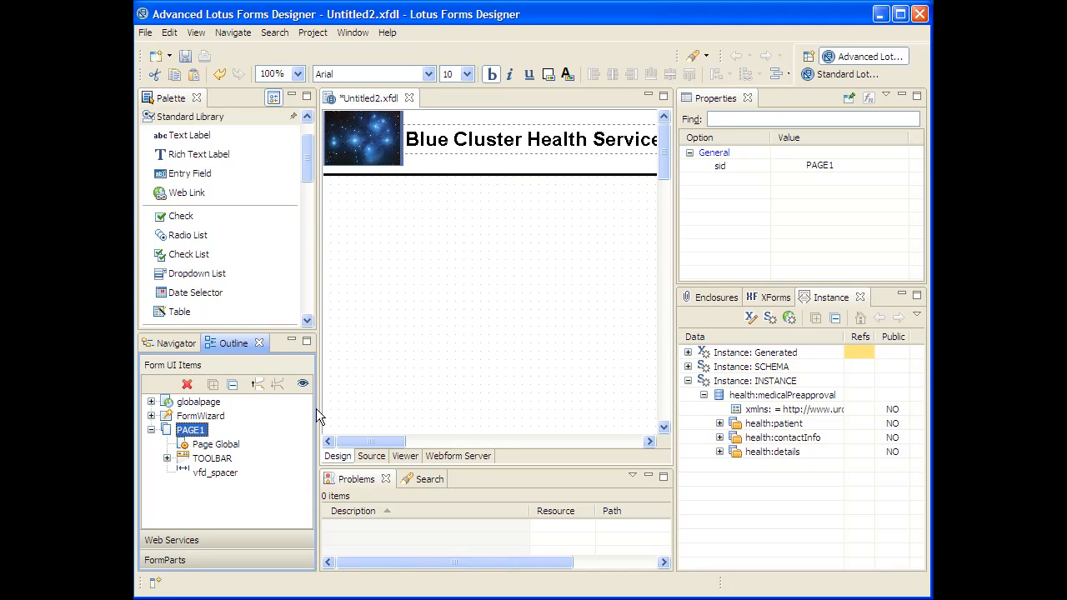
left_click(772, 425)
left_click_drag(767, 426, 334, 193)
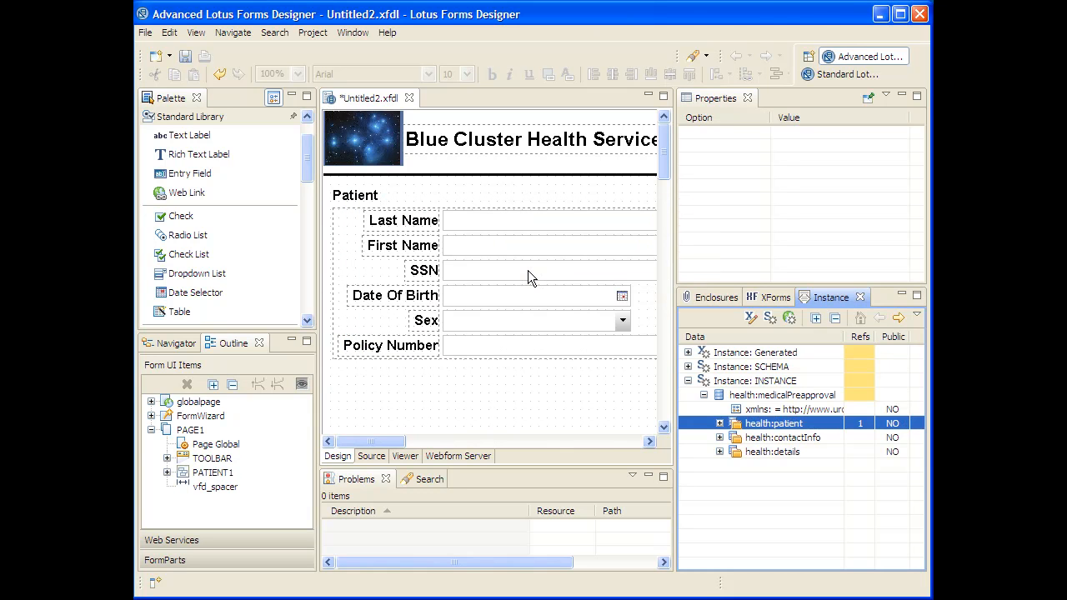
left_click(462, 196)
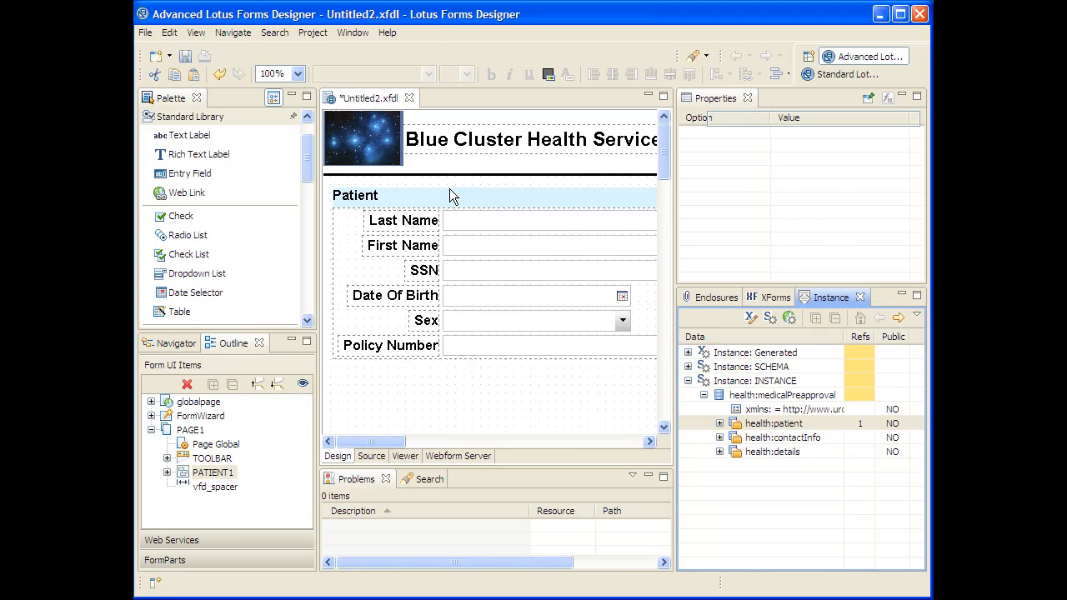
left_click_drag(449, 188, 457, 189)
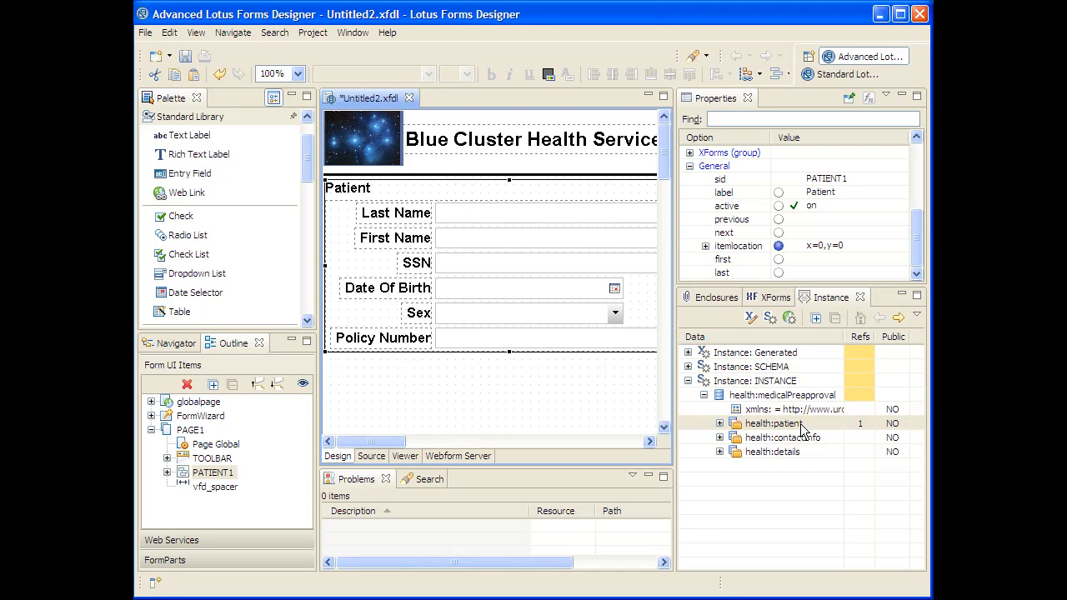
Add the health:contactInfo data group below the Patient group and position it at x=0, y=214.
left_click(723, 425)
left_click(721, 424)
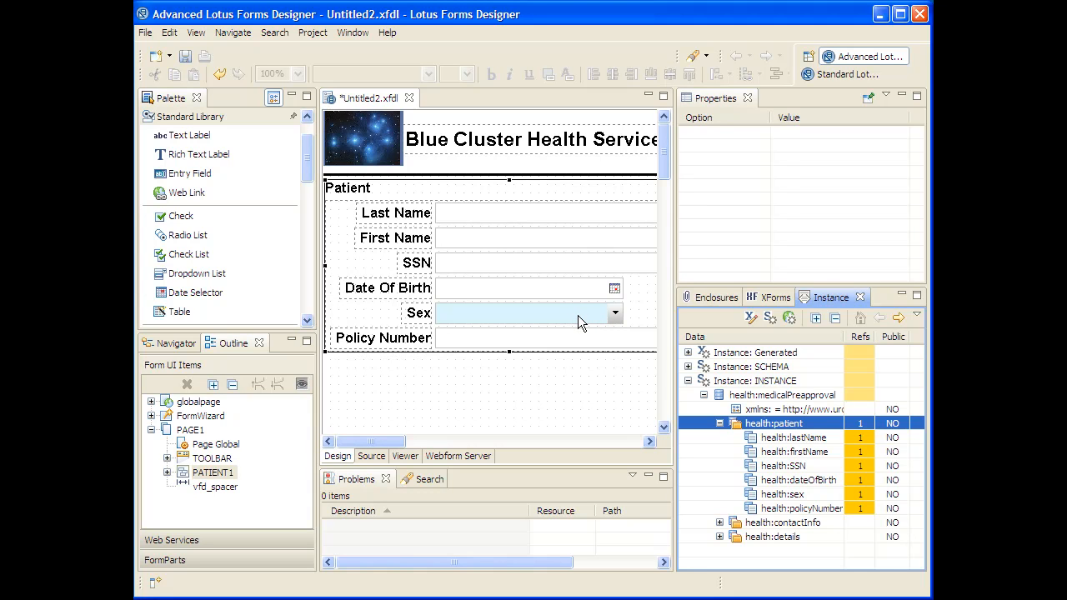
left_click(720, 423)
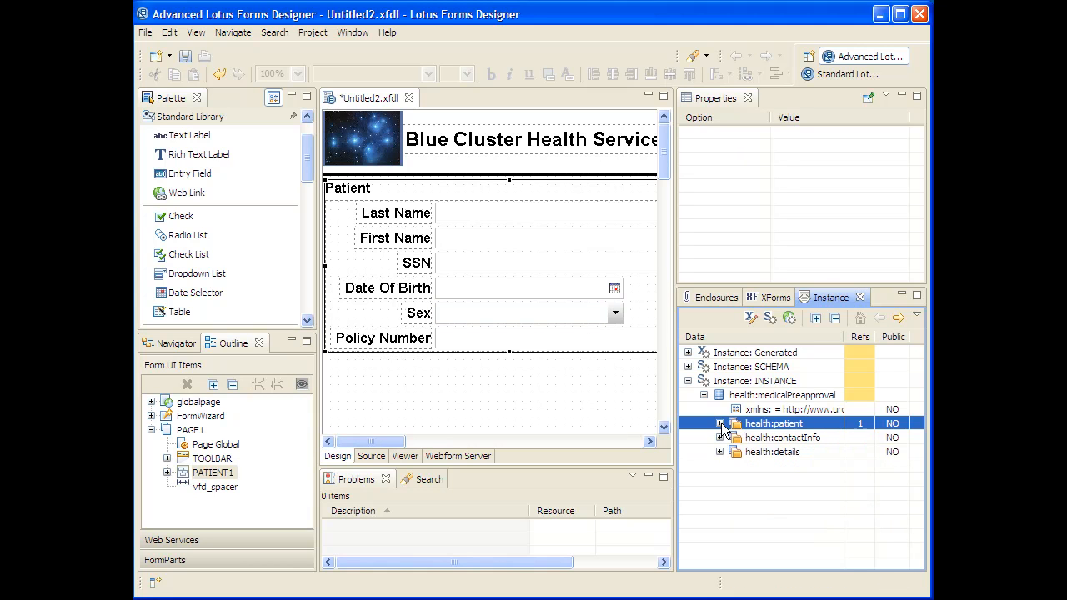
left_click(767, 439)
mouse_move(771, 442)
left_mouse_down()
mouse_move(592, 430)
mouse_move(334, 368)
mouse_move(366, 368)
left_mouse_up()
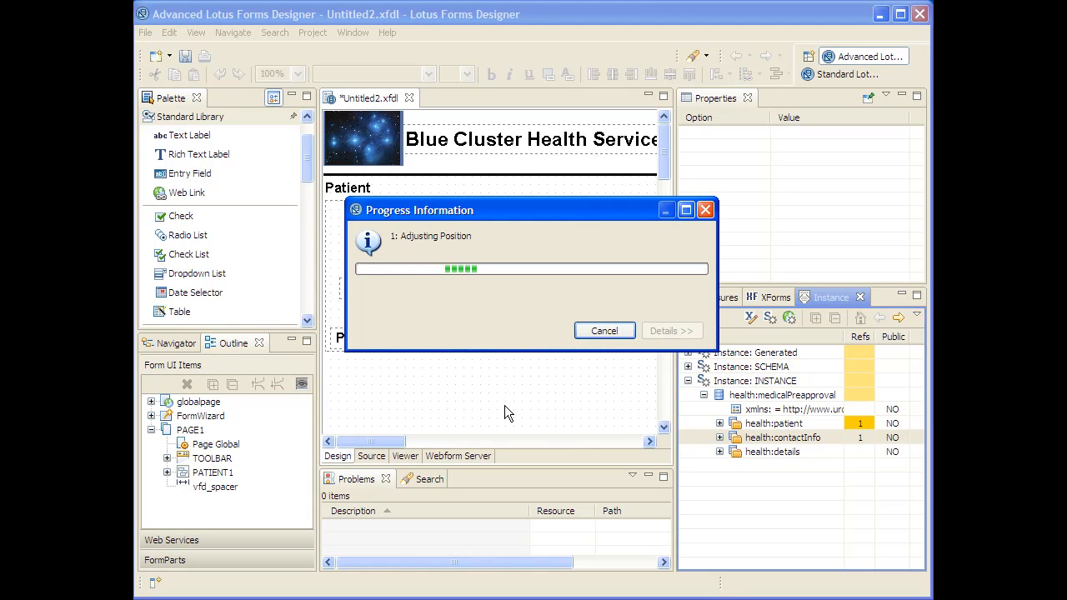
left_click(512, 384)
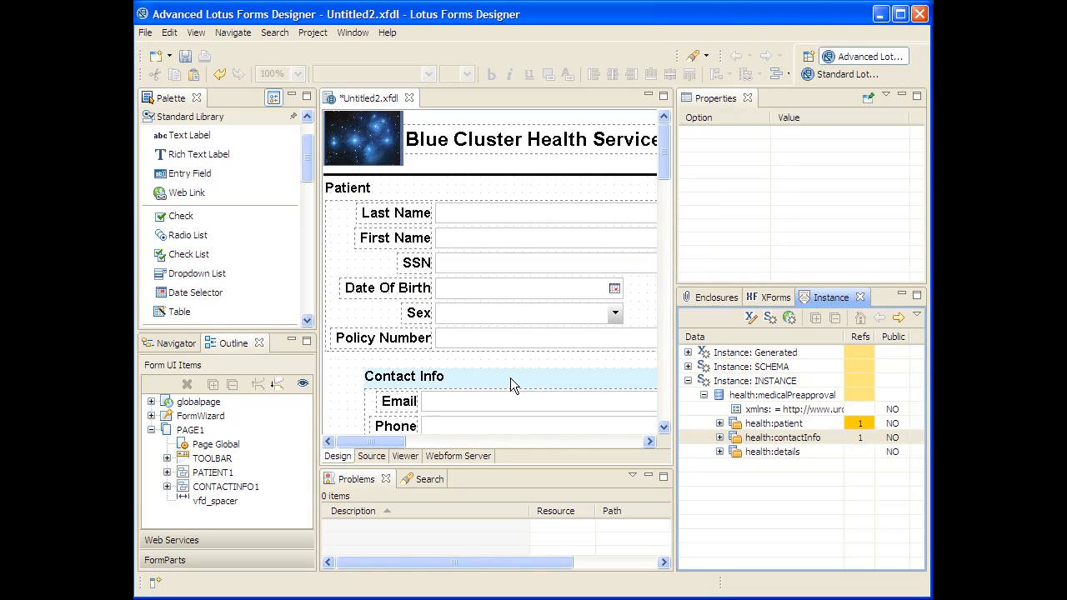
left_click(486, 368)
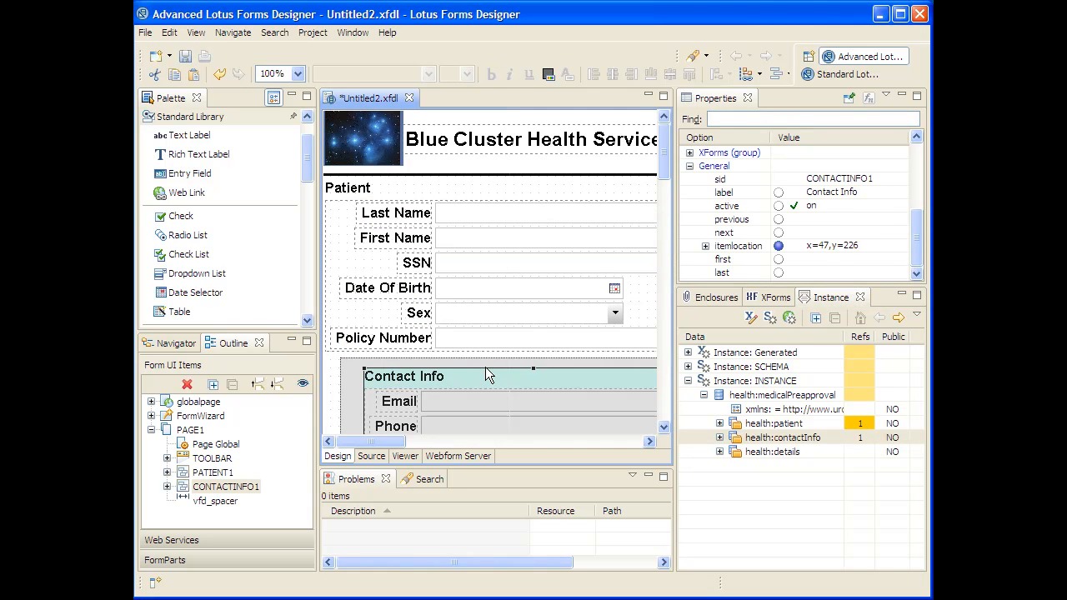
left_click_drag(512, 364, 504, 363)
Examine the Contact Info group with its nested Address fields and check their references in the data instance.
left_click_drag(667, 162, 665, 195)
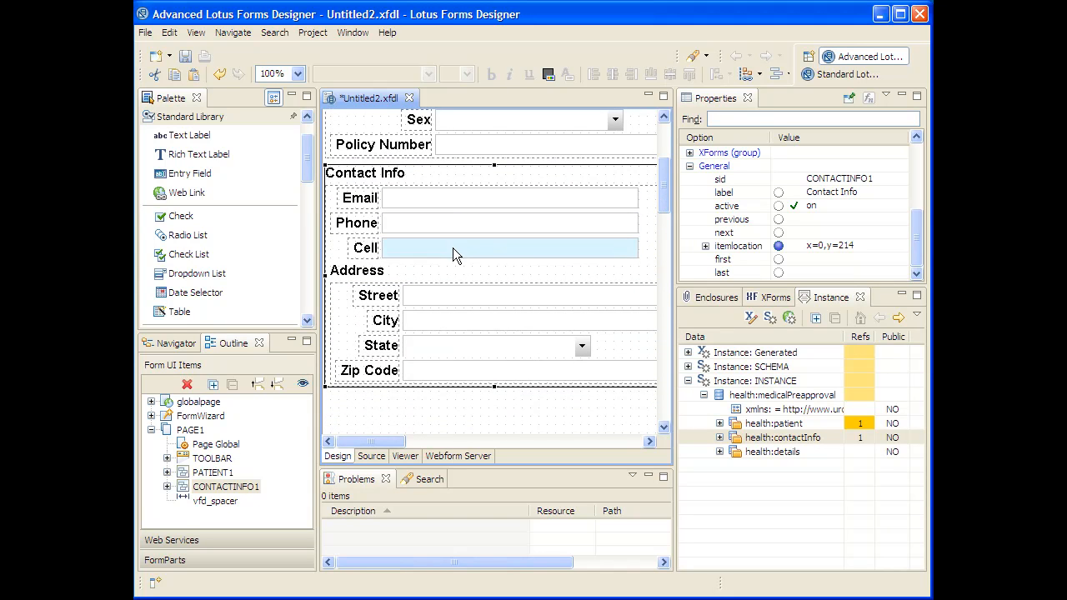
left_click(458, 278)
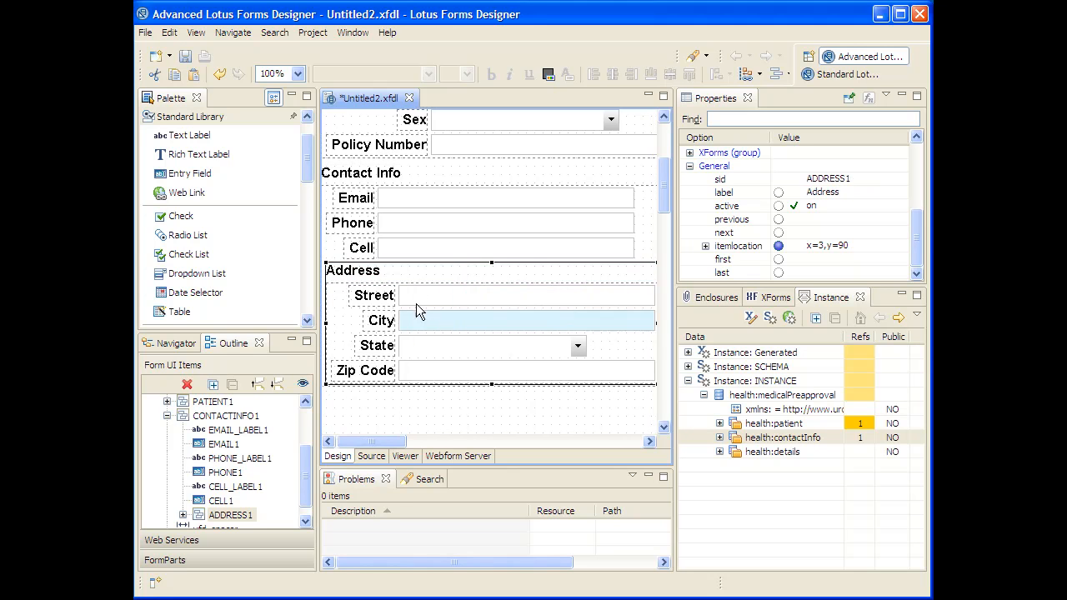
left_click(719, 443)
left_click(718, 439)
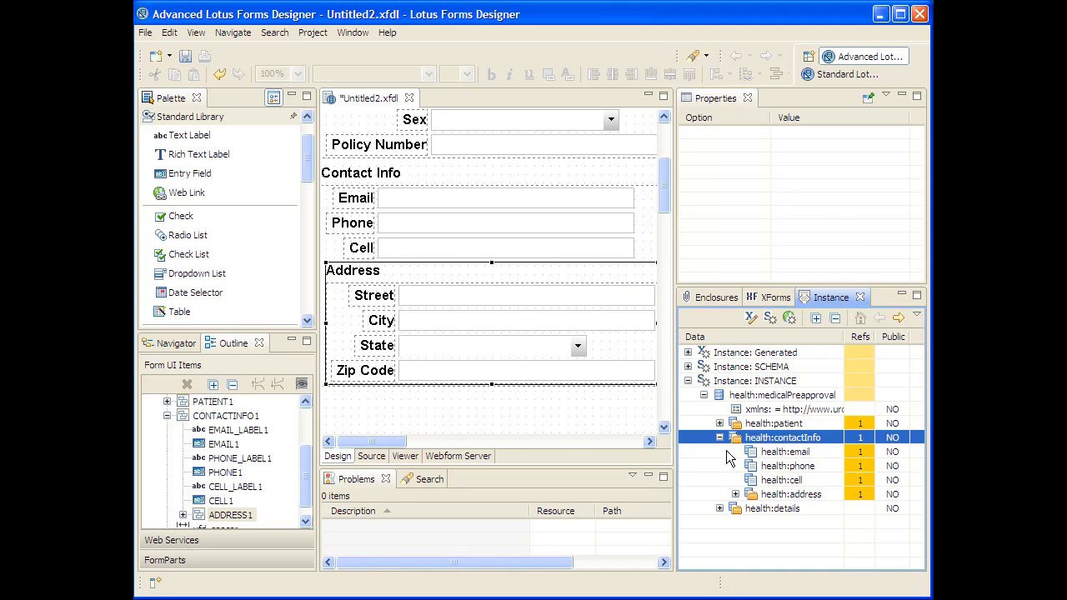
left_click(735, 494)
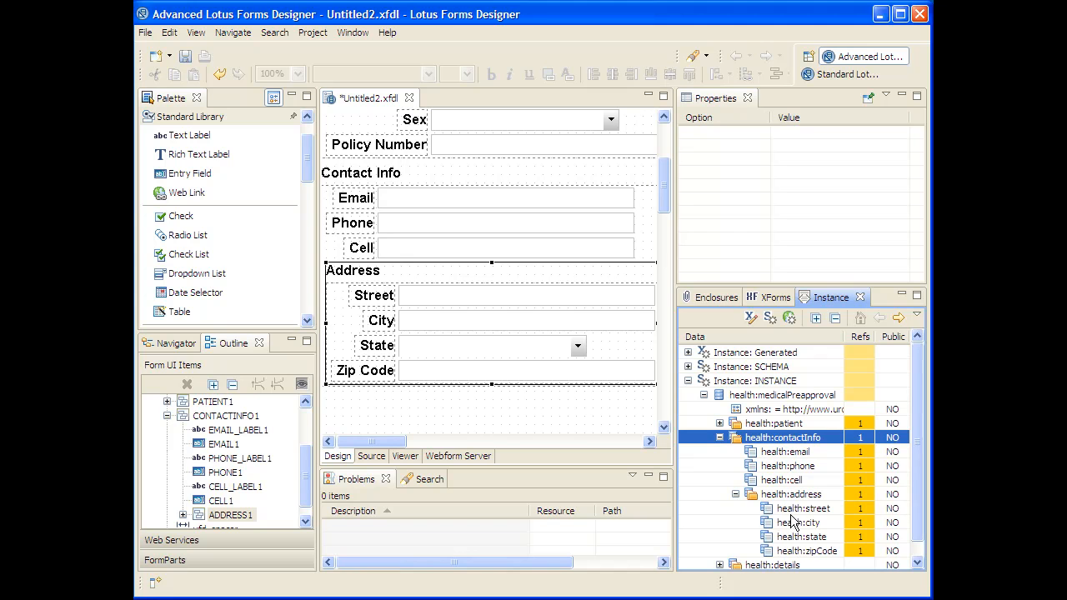
left_click(719, 438)
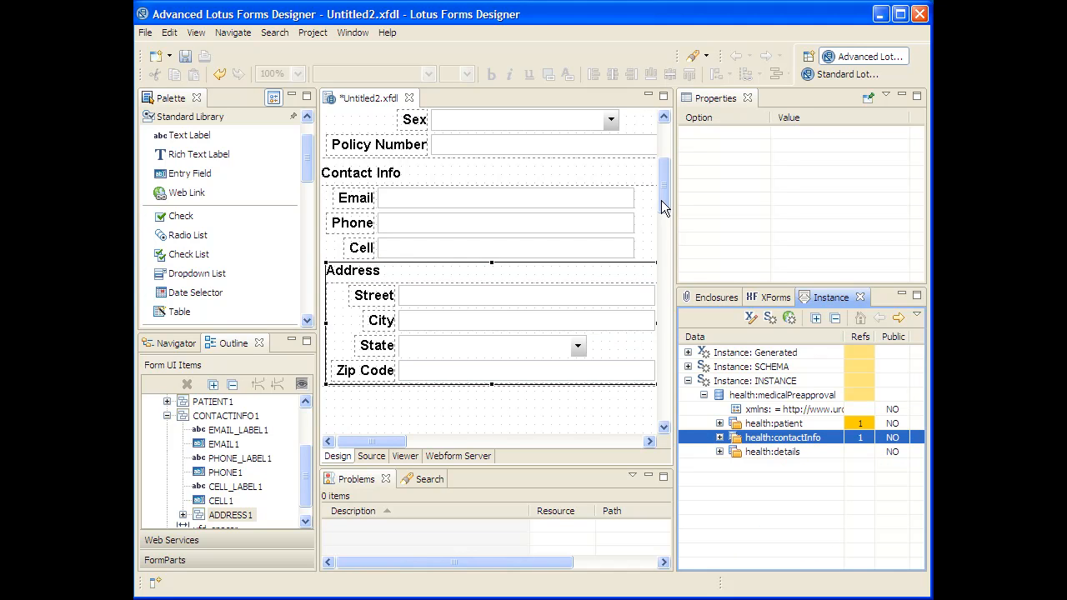
Set the Patient group's background colour to pale yellow #FFFFC6.
left_click_drag(662, 200, 664, 163)
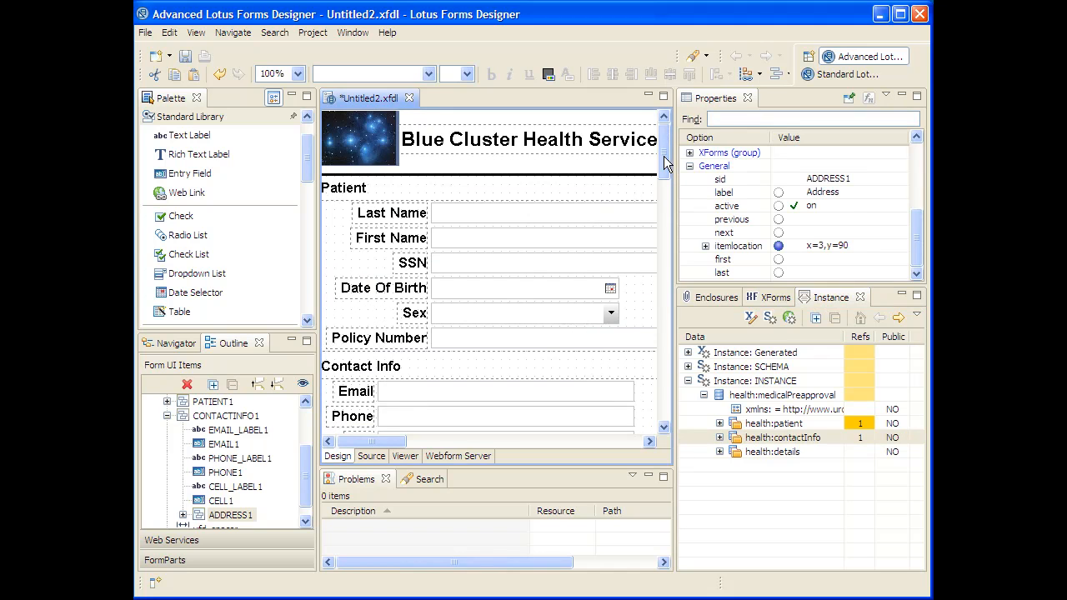
left_click(502, 191)
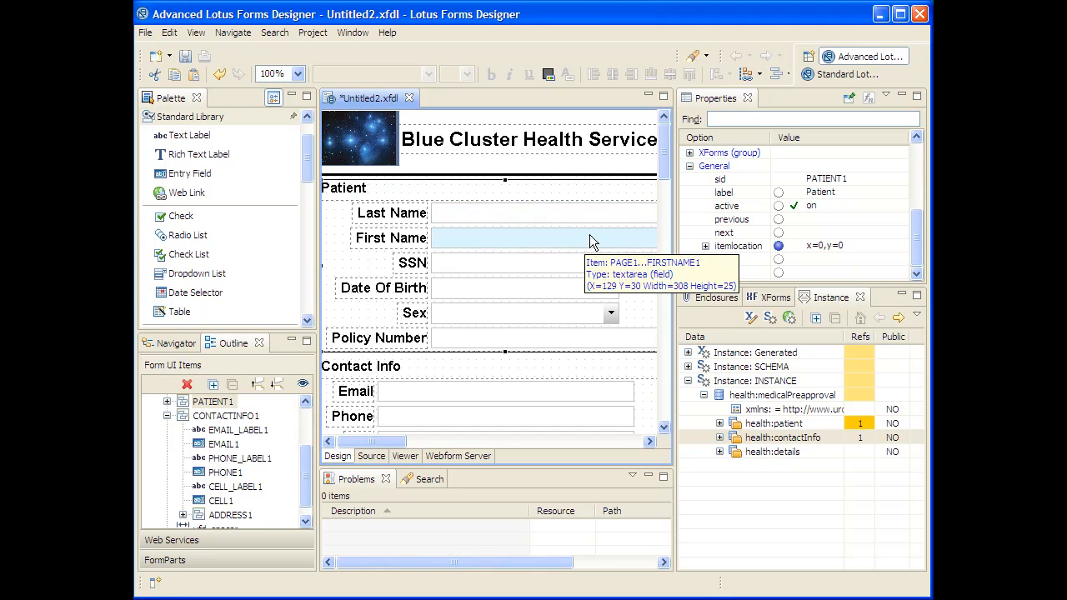
left_click(690, 167)
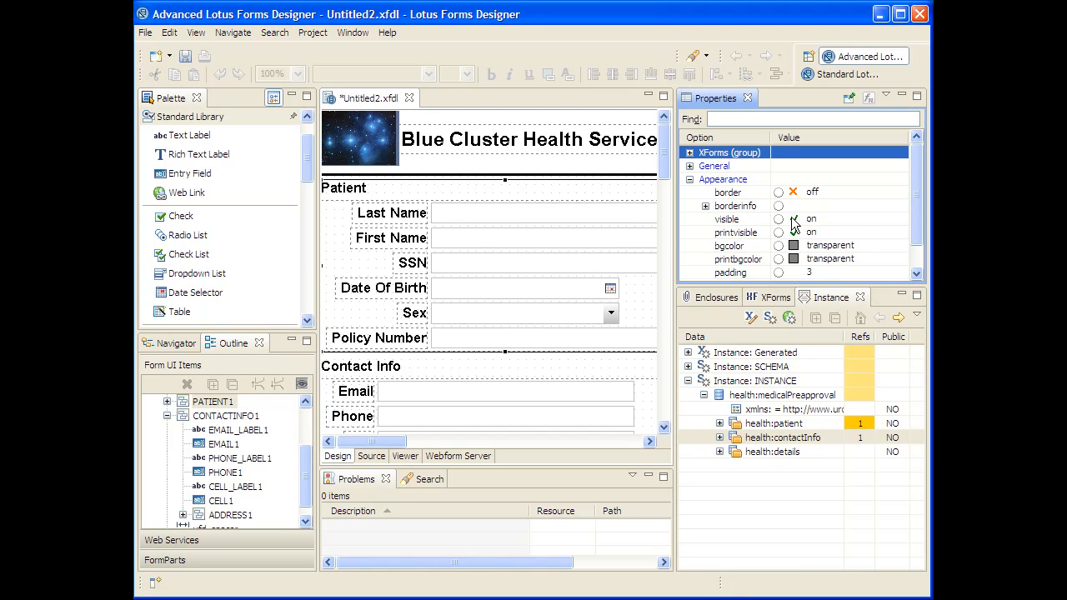
left_click(868, 245)
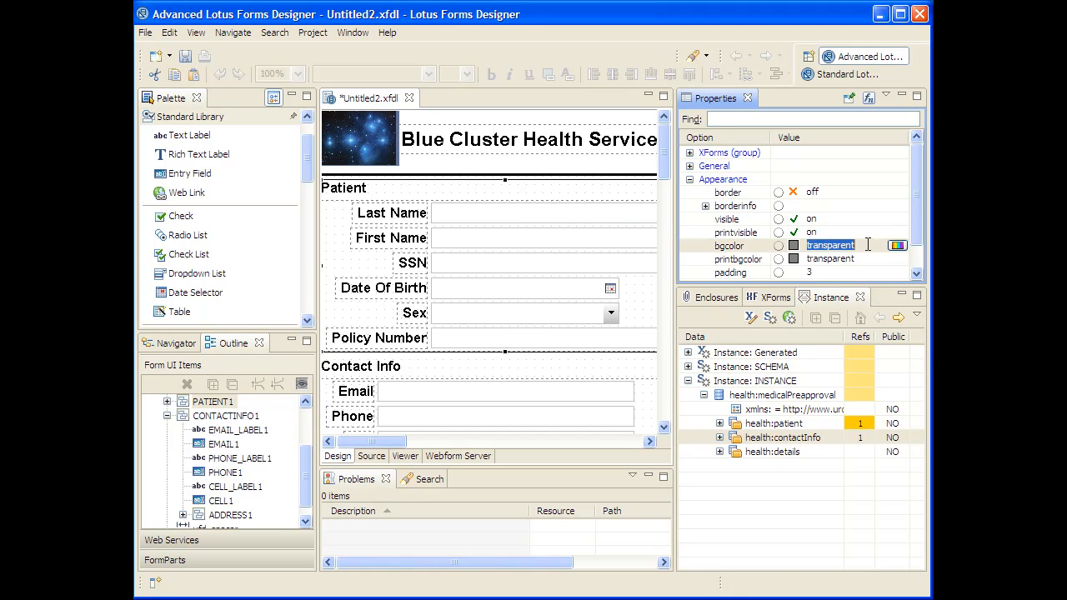
left_click(895, 245)
left_click(500, 236)
left_click(551, 420)
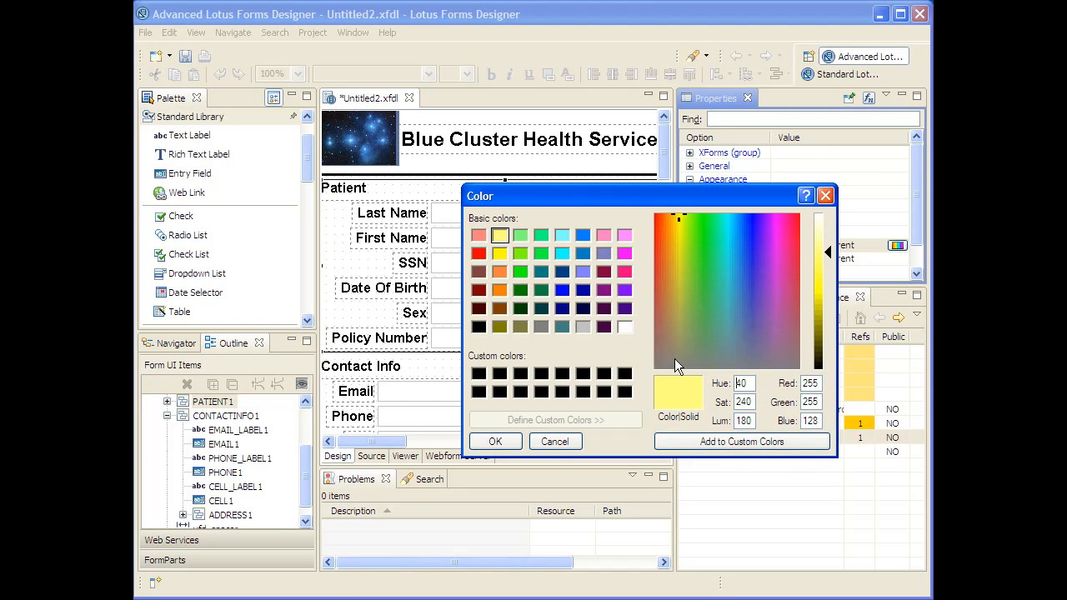
left_click_drag(827, 255, 826, 236)
left_click(494, 442)
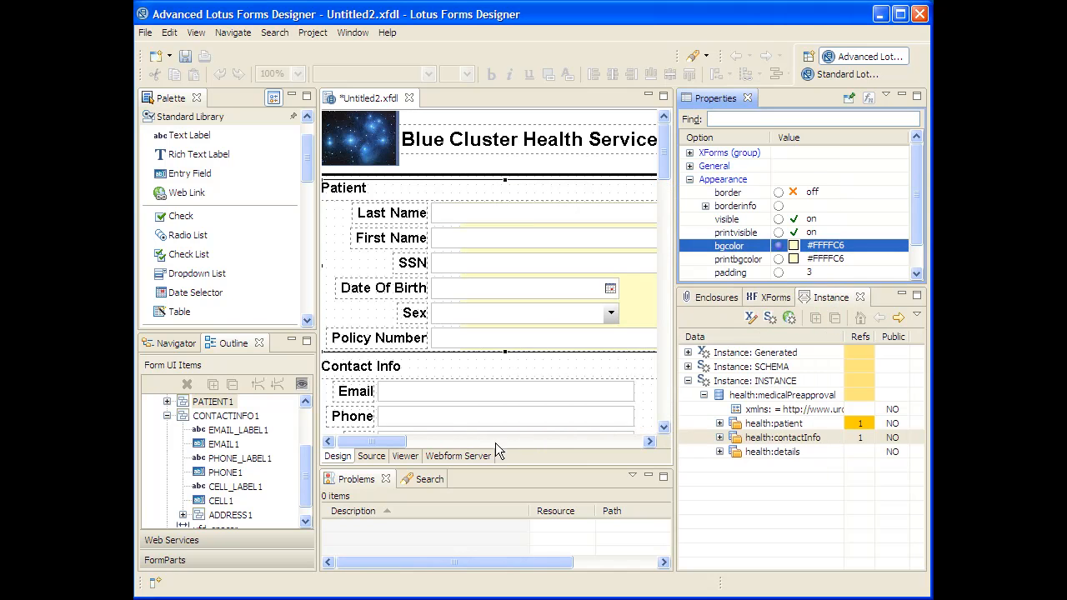